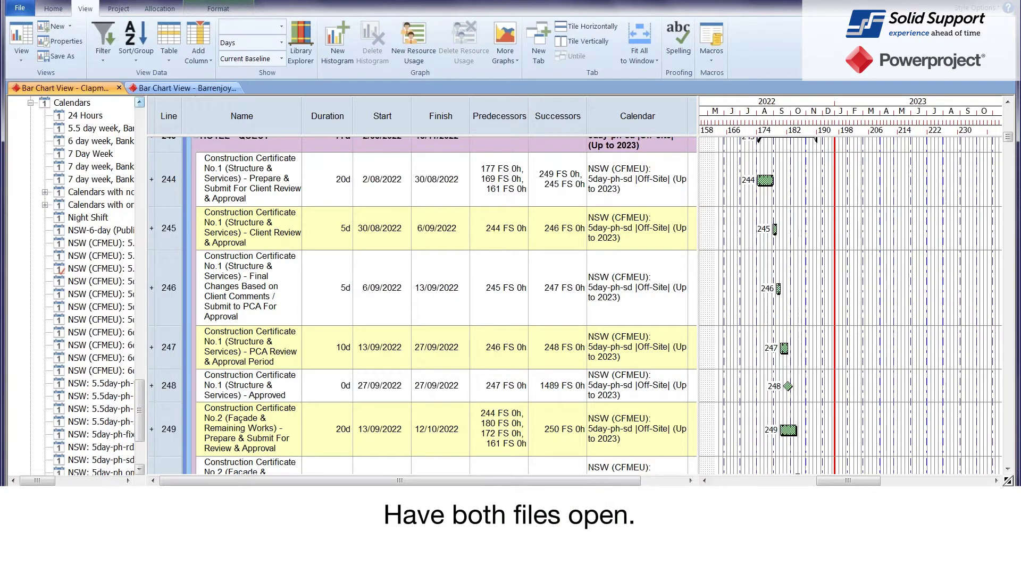
Bring the second Bar Chart View programme to the front
left_click(167, 88)
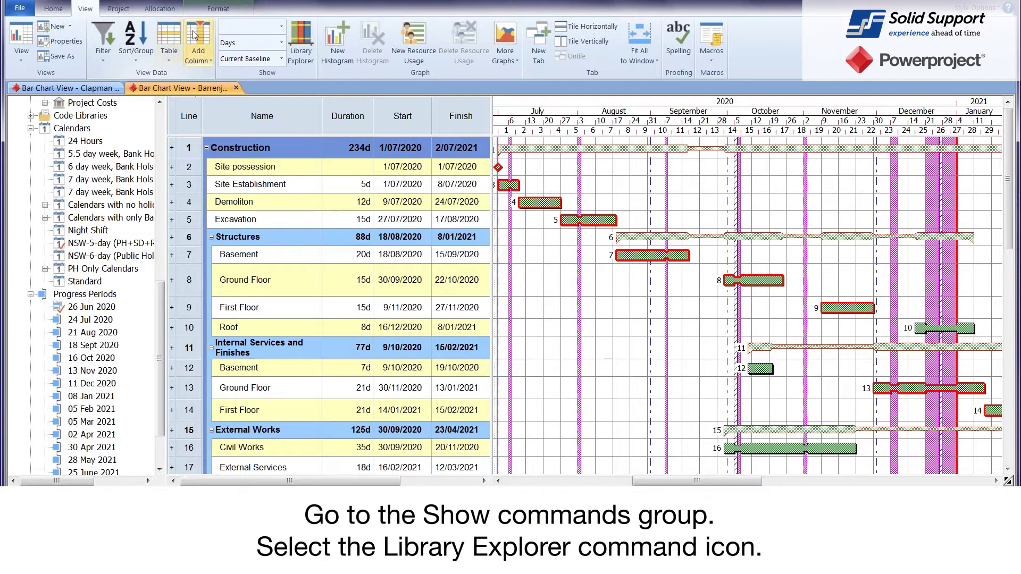
Show this programme's Library Explorer, listing its library object types and counts
left_click(298, 54)
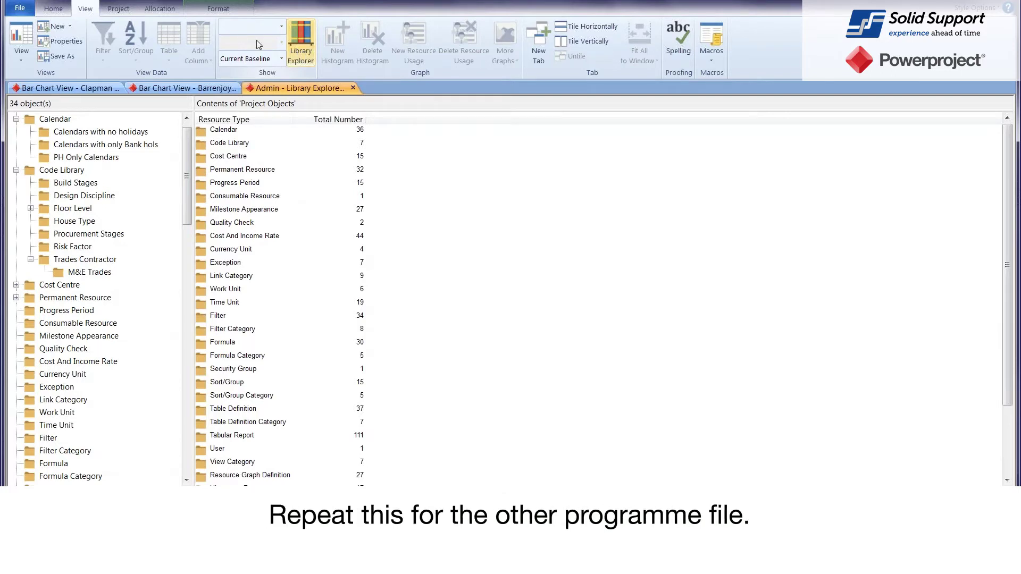
Open the first programme's Library Explorer in a tab beside its bar chart, without grouping
left_click(68, 88)
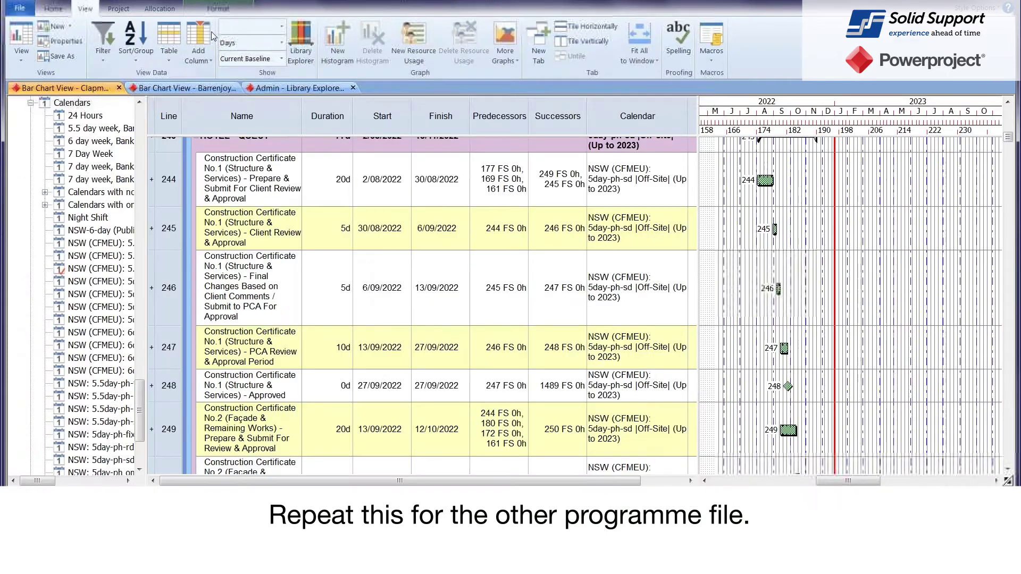
left_click(301, 44)
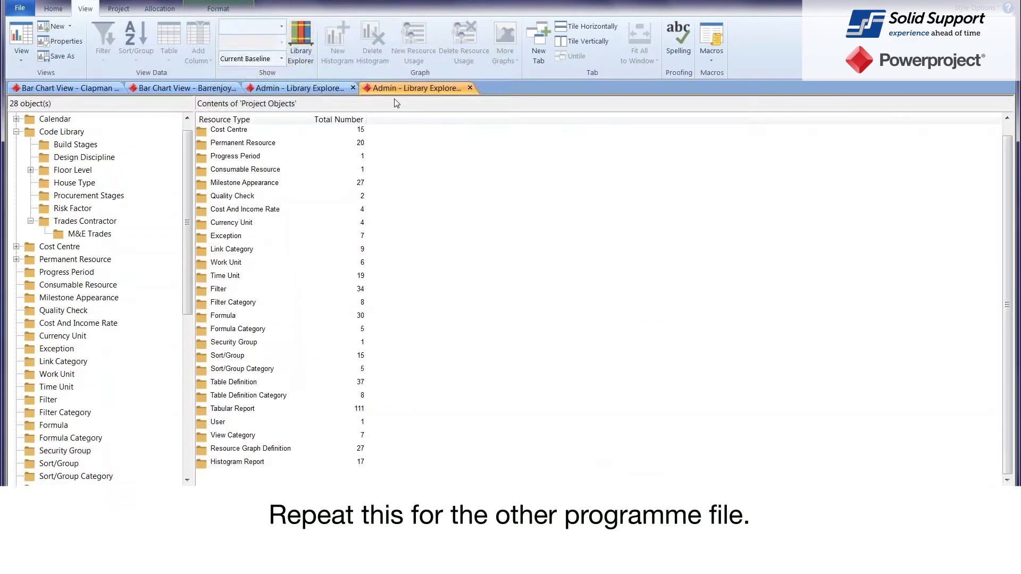
left_click_drag(300, 88, 239, 95)
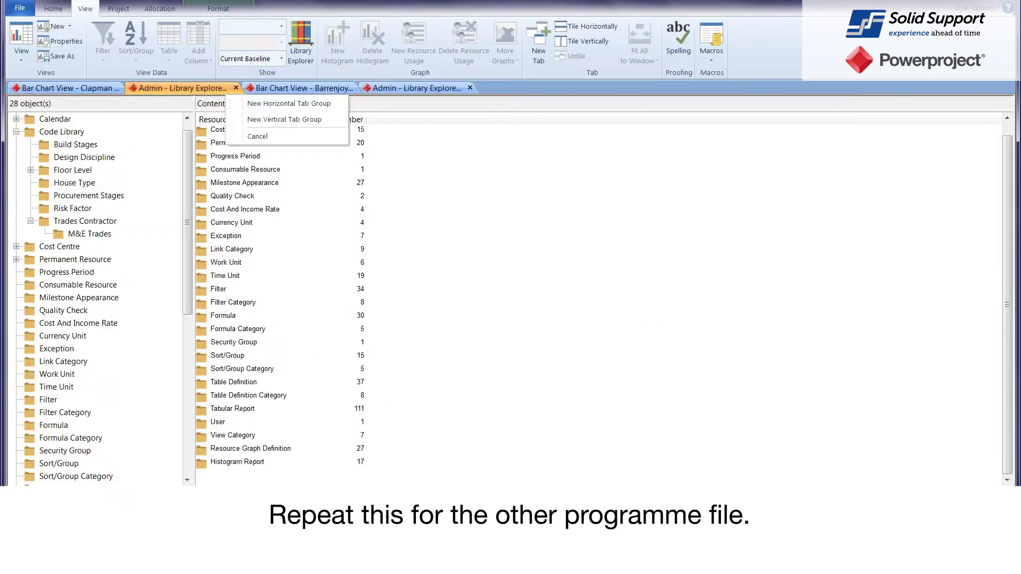
left_click(495, 228)
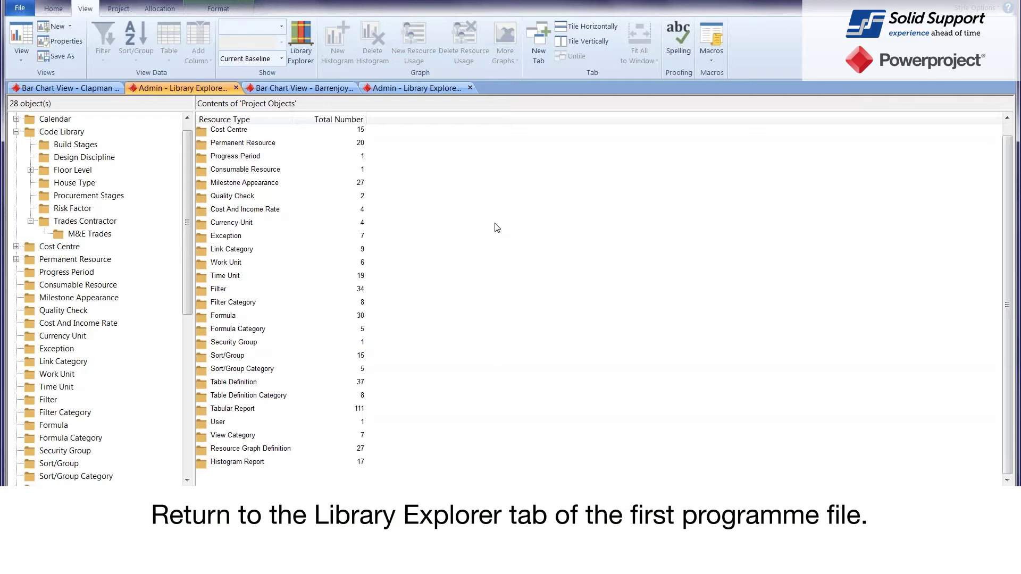
Select the NSW-6-day (Public Holiday + RDO) calendar in the source Calendar folder
left_click(409, 88)
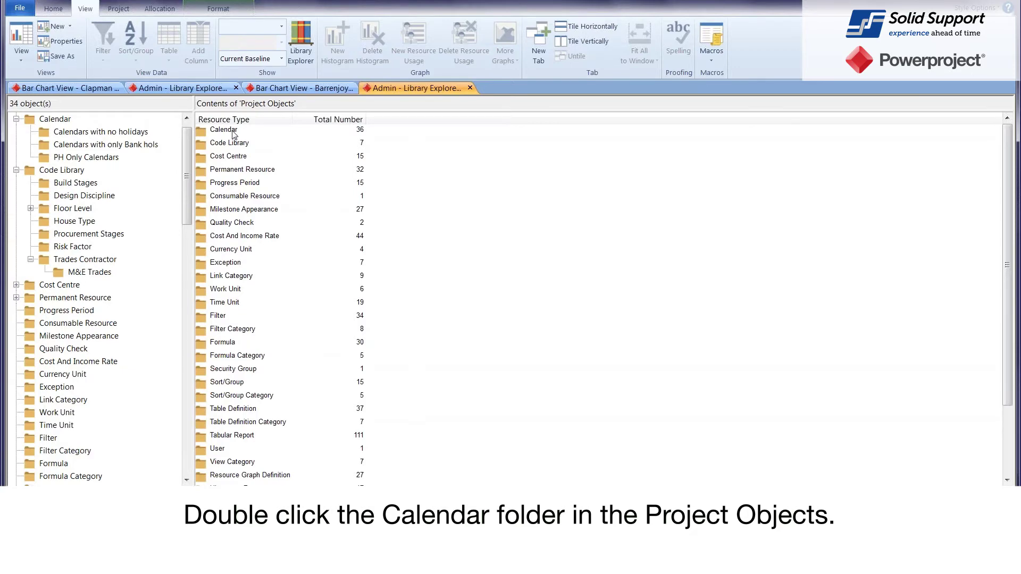
double_click(224, 129)
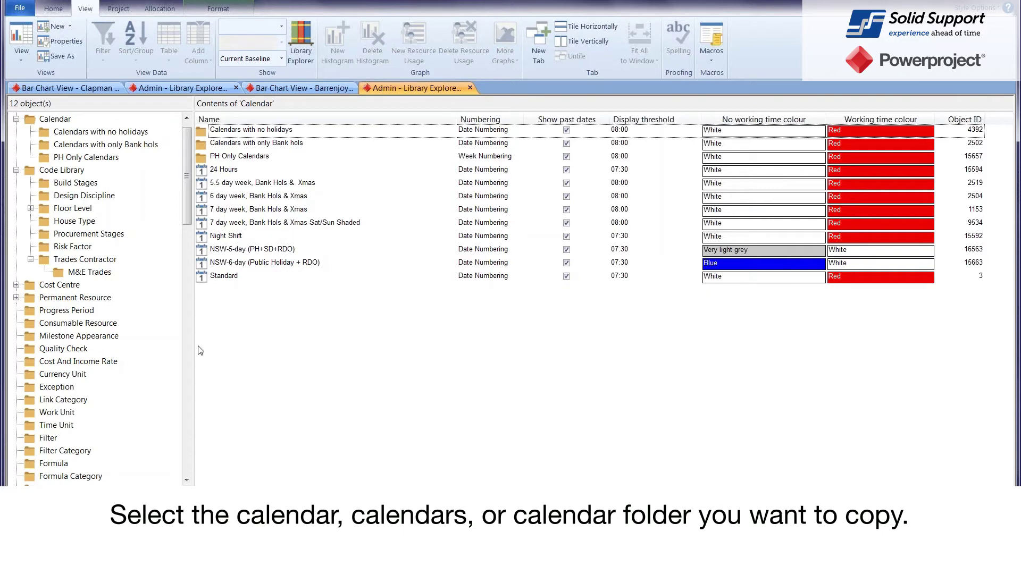
left_click(201, 262)
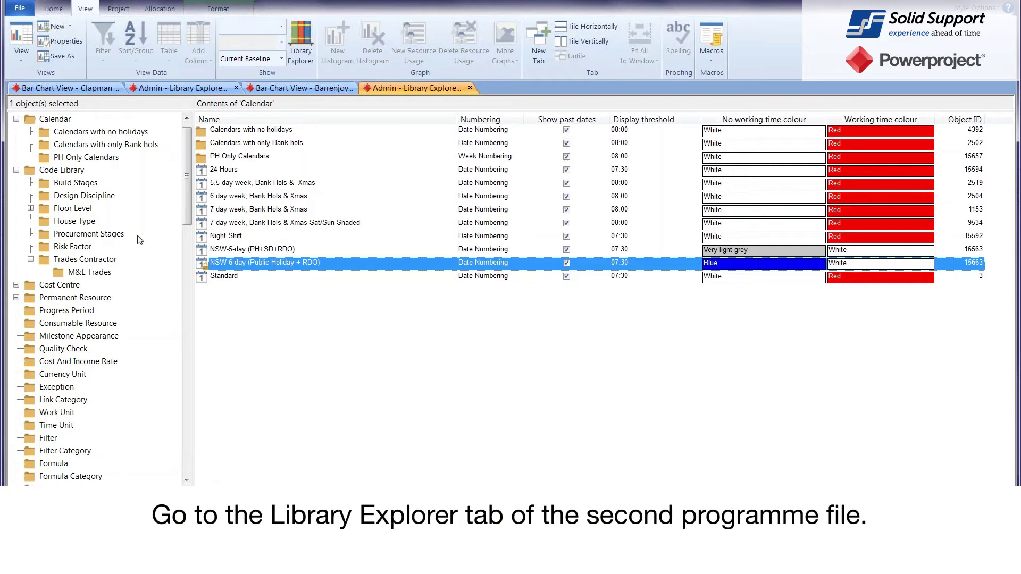
Open the destination programme's Calendar folder to receive the NSW-6-day calendar
left_click(174, 88)
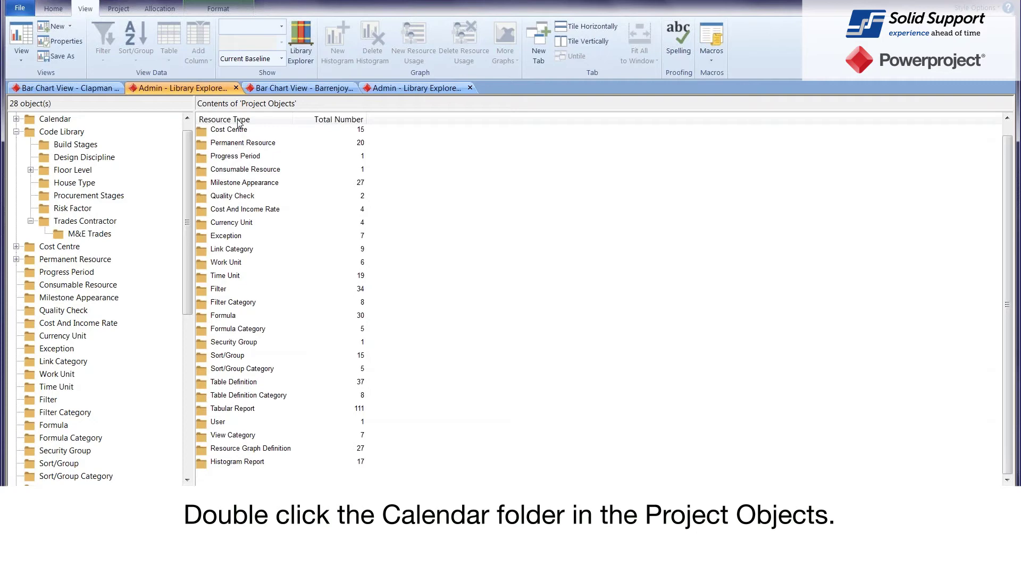
double_click(54, 119)
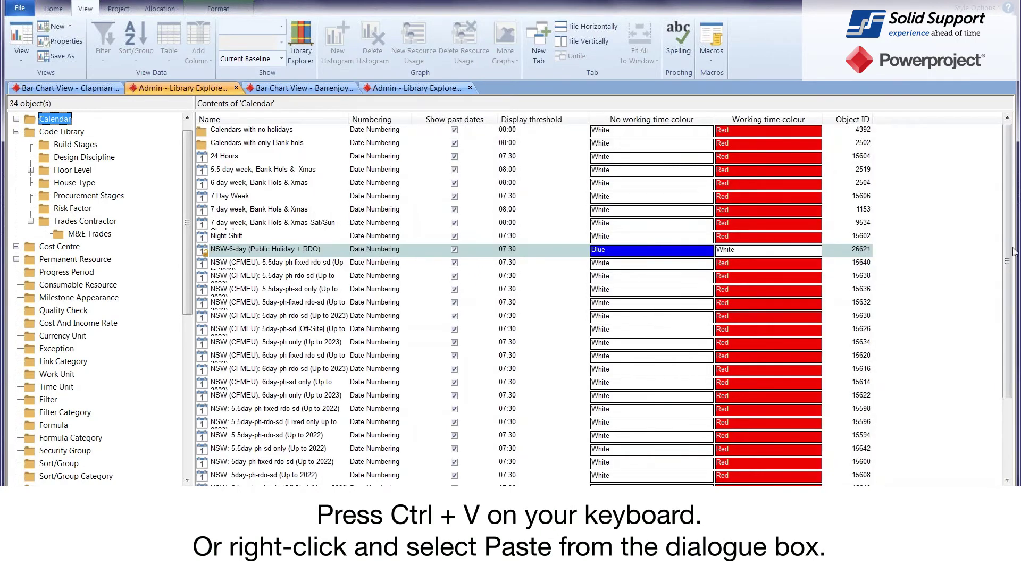
left_click_drag(1007, 255, 1007, 447)
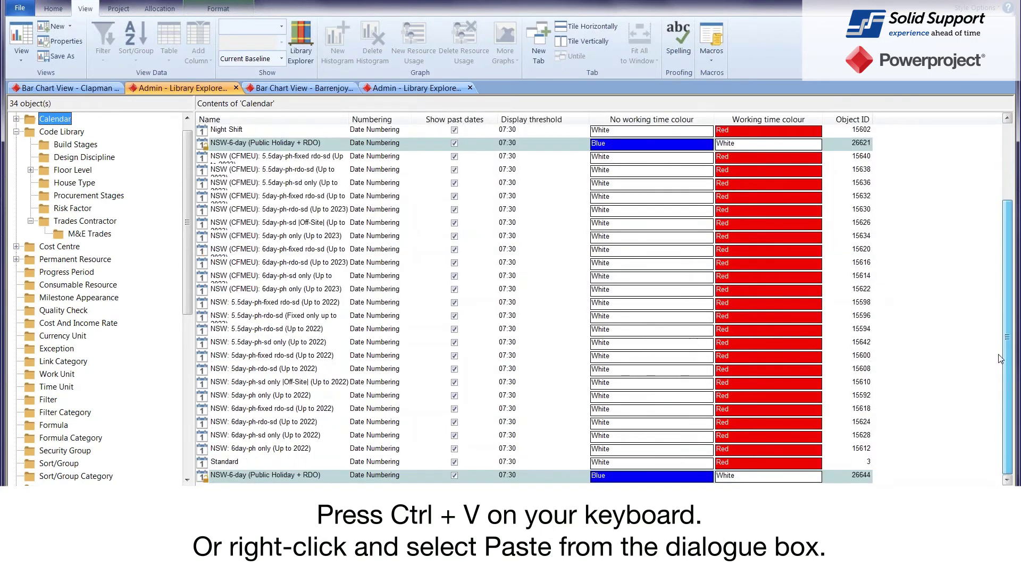